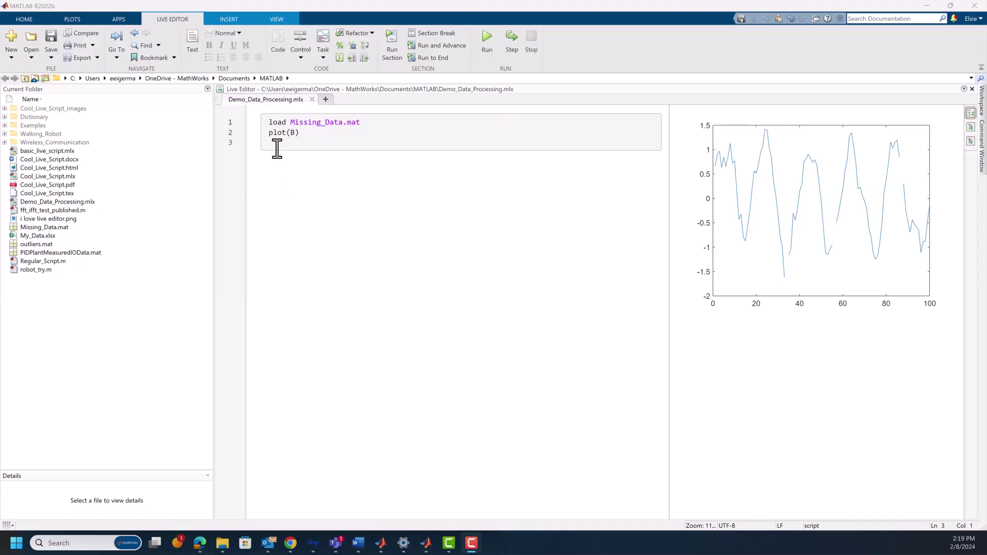
Step: Place the cursor on empty line 3 to begin writing the loading and plotting code
click(263, 162)
text(ismissin)
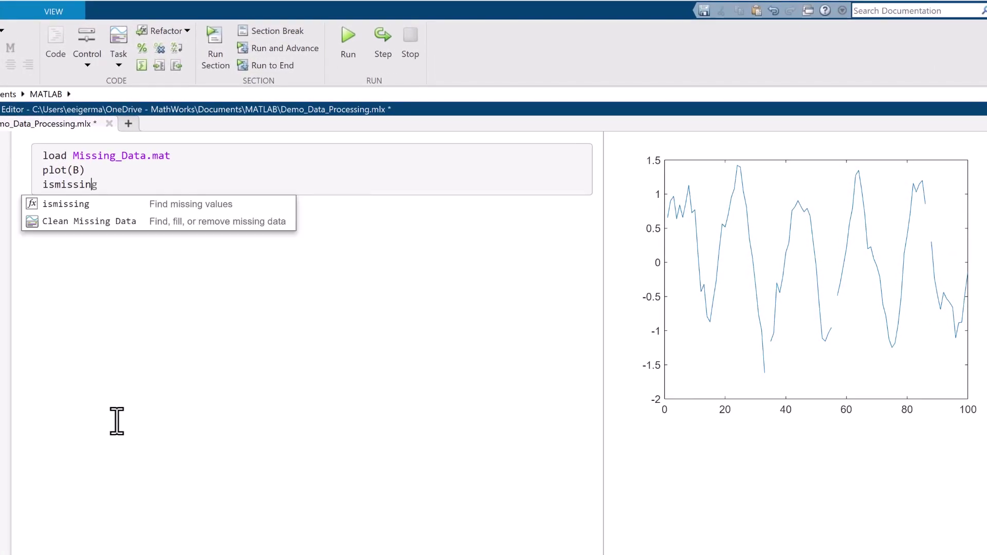
key(Down)
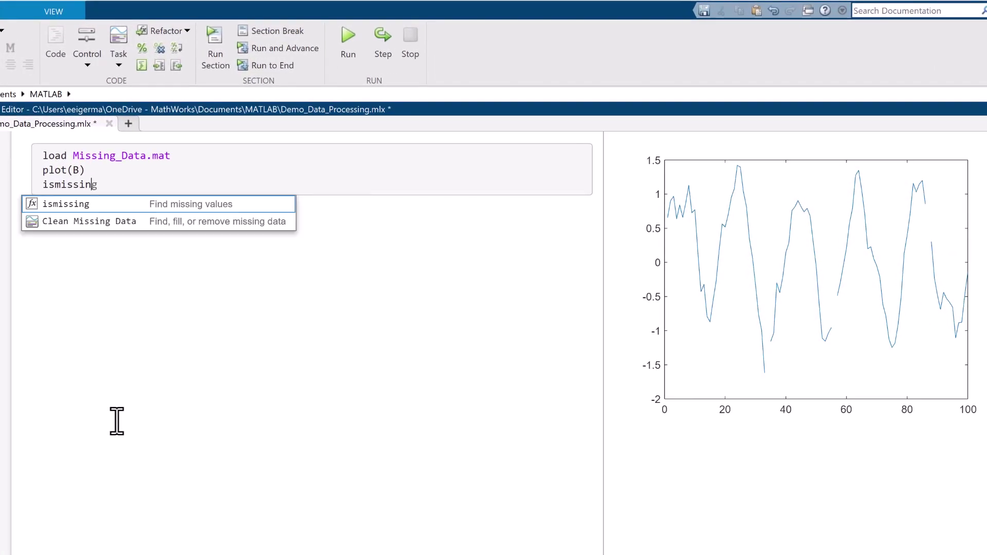
key(Return)
text((B)
key(ctrl+Return)
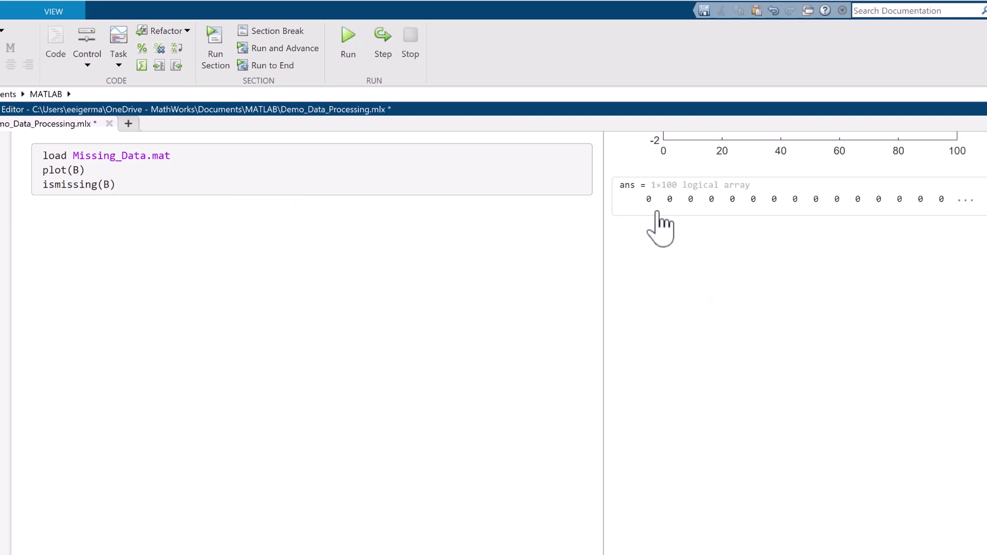
click(972, 203)
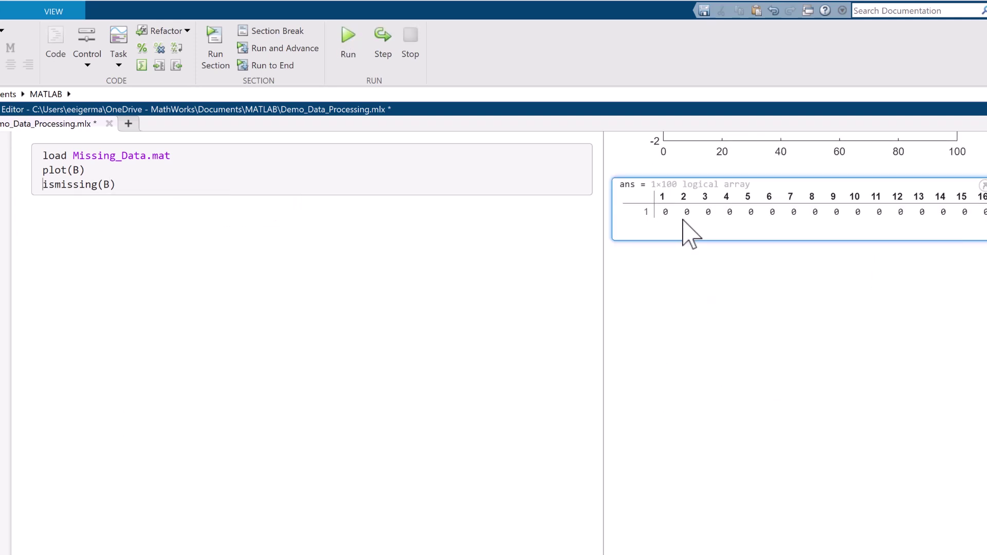
drag(688, 224, 772, 226)
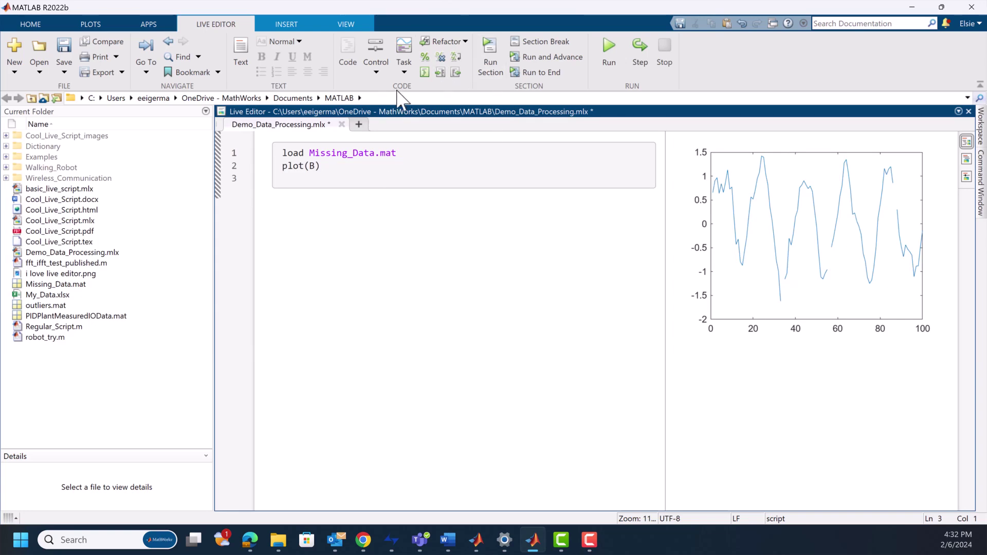
Step: Insert a Clean Missing Data task on B with the Remove missing cleaning method
click(403, 69)
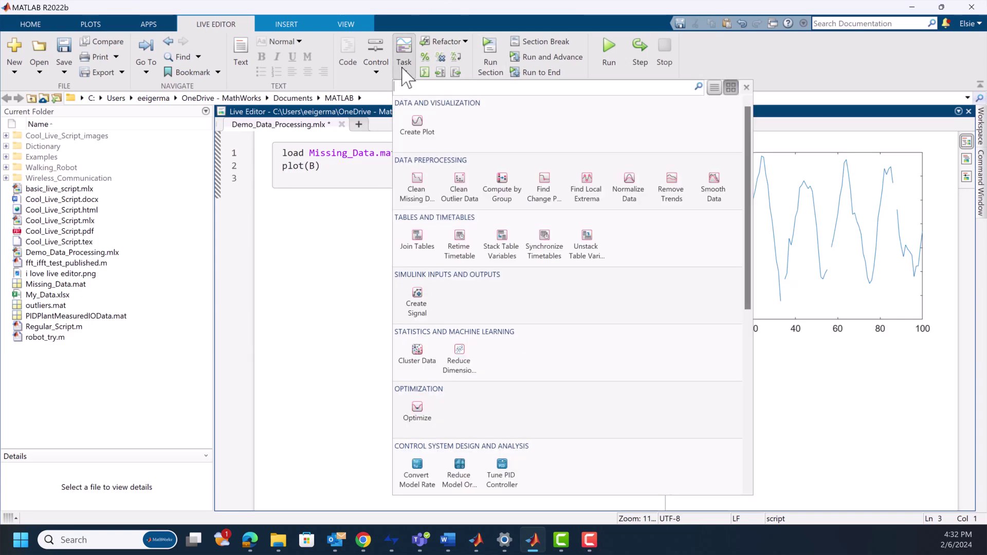
click(418, 185)
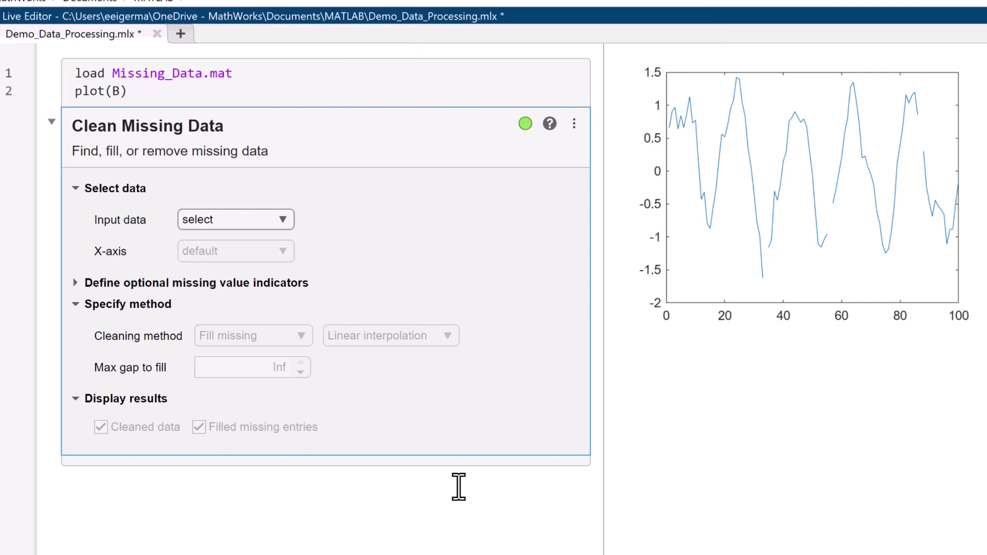
click(231, 220)
click(237, 266)
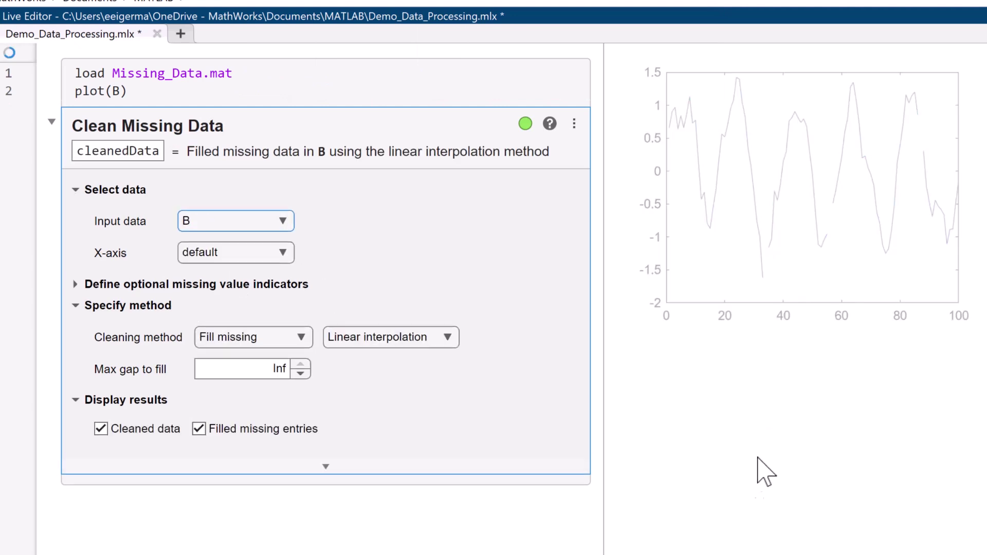
click(256, 338)
click(268, 386)
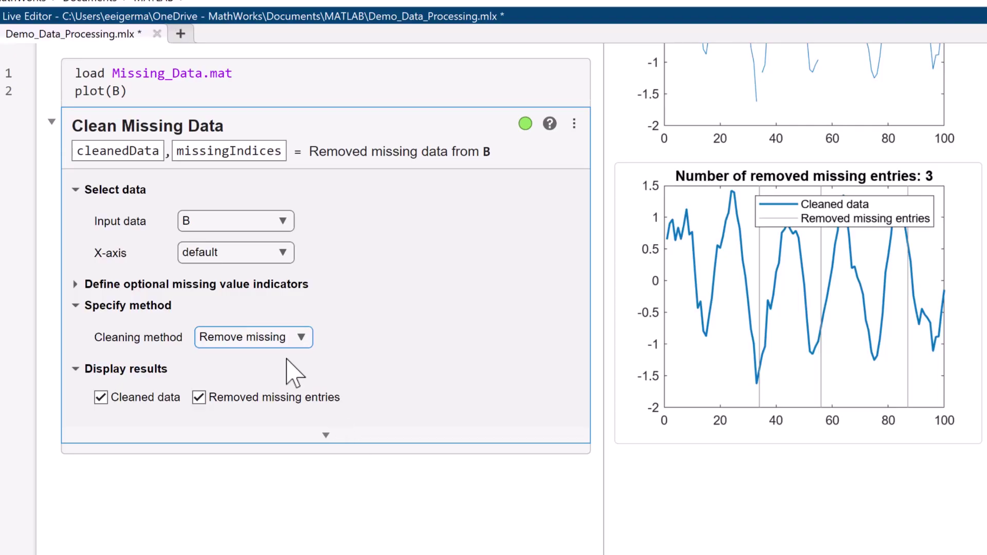
Step: Switch the cleaning method back to Fill missing using a constant value
click(257, 338)
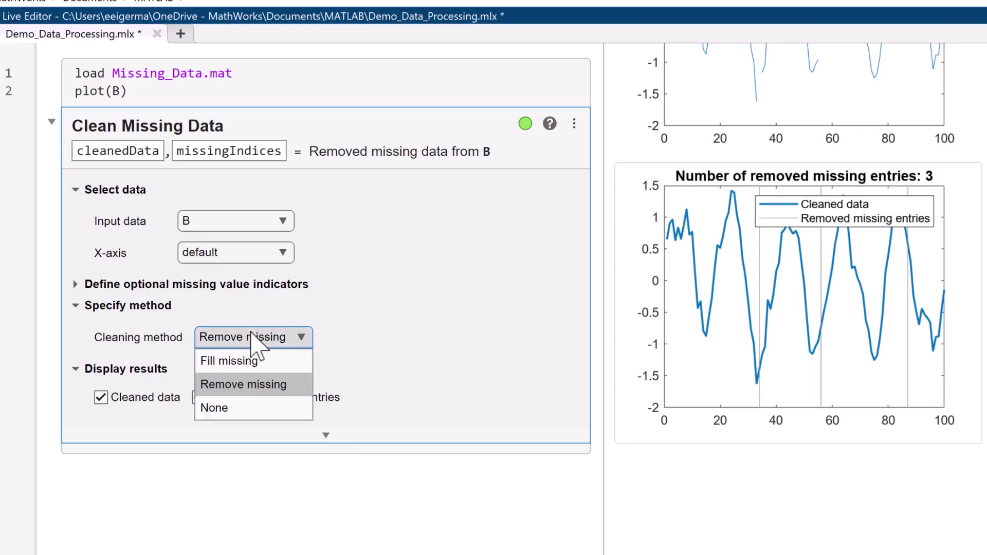
click(244, 363)
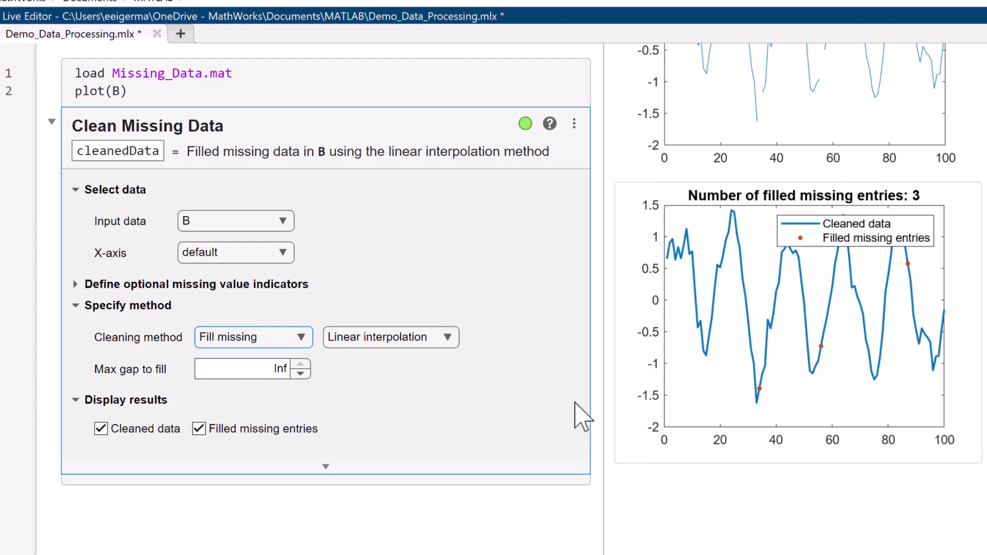
click(401, 344)
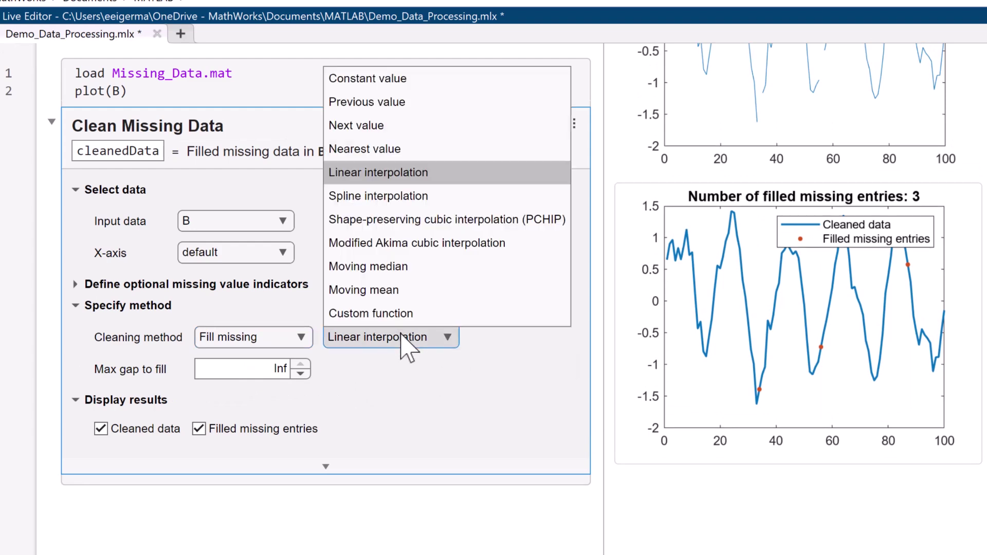
click(394, 78)
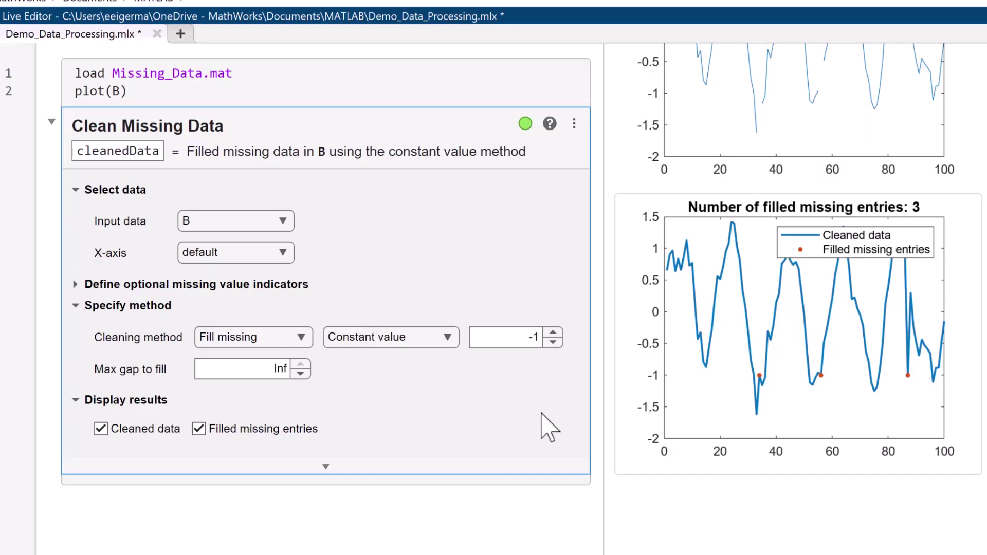
Step: Try nearest and next value fills, then settle on previous value
click(419, 340)
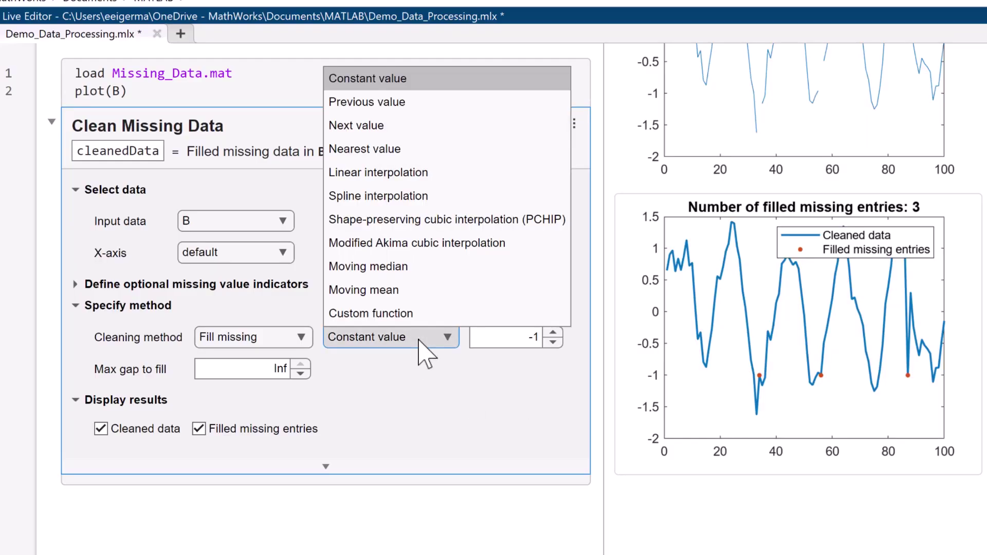
click(542, 148)
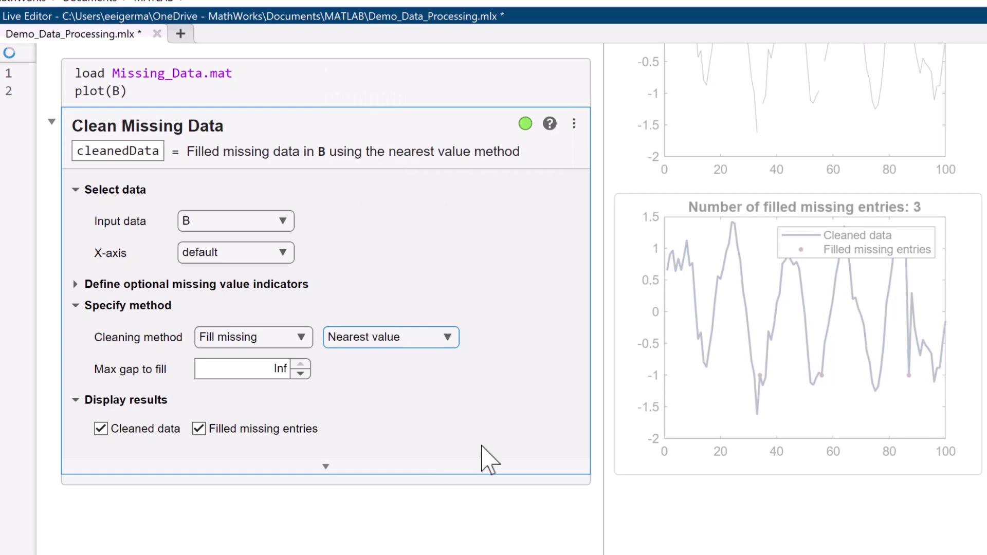
click(386, 339)
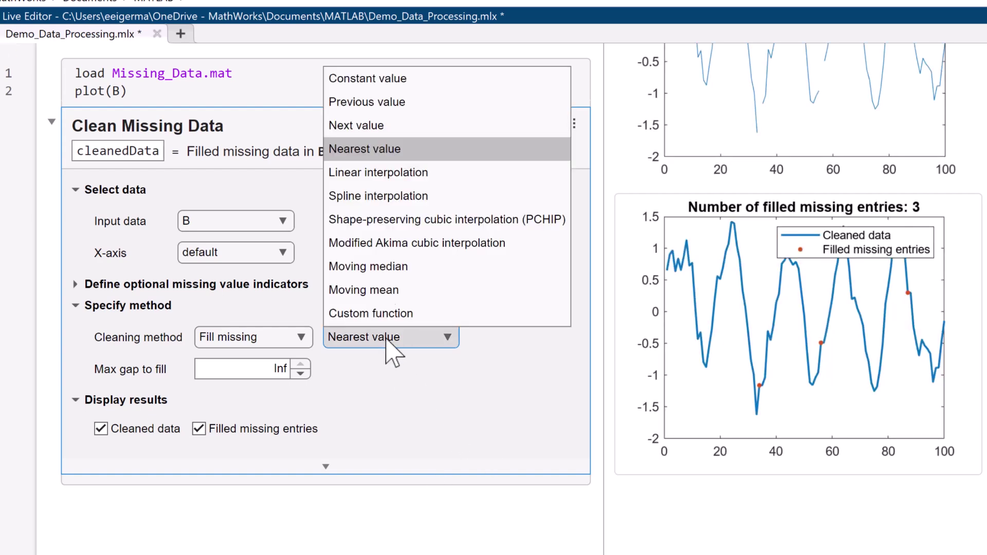
click(404, 126)
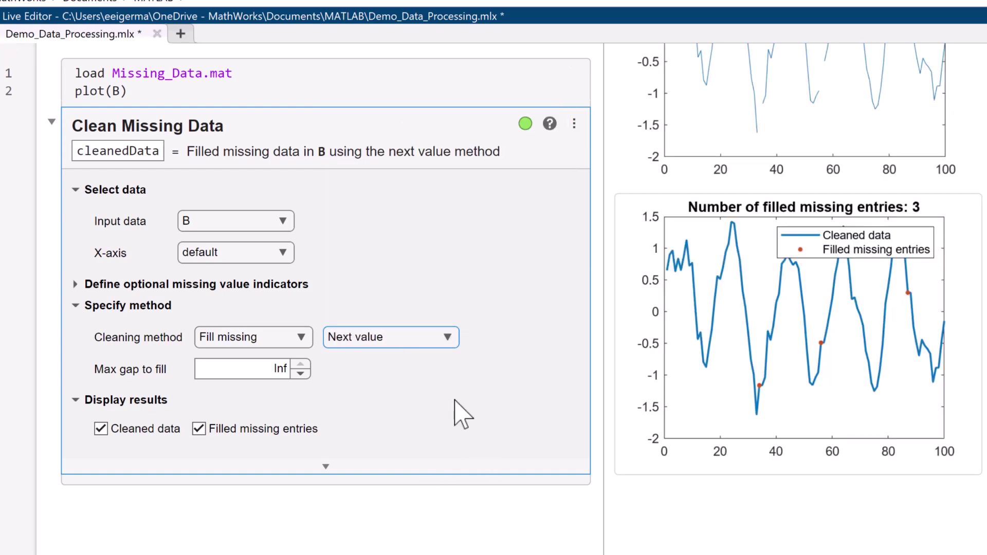
click(406, 339)
click(400, 102)
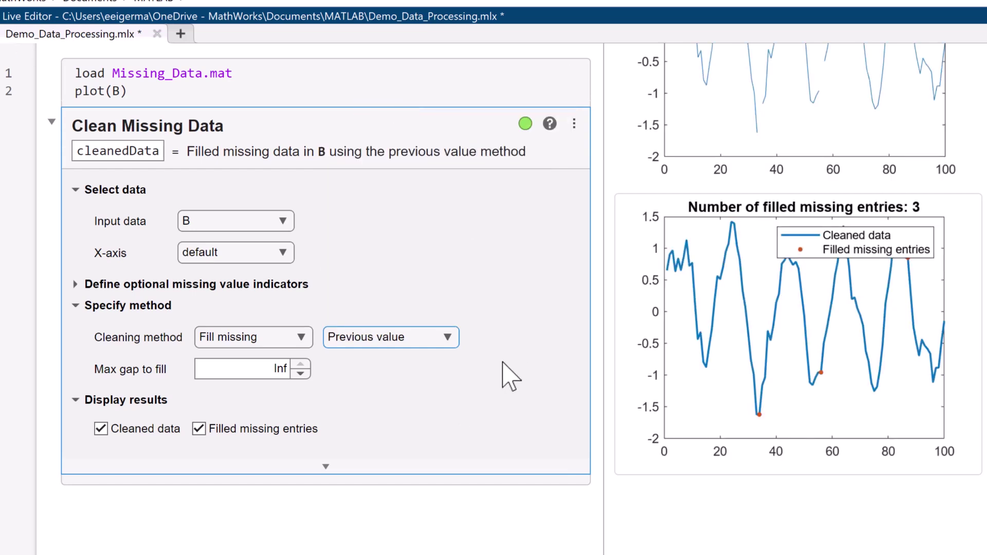
click(427, 339)
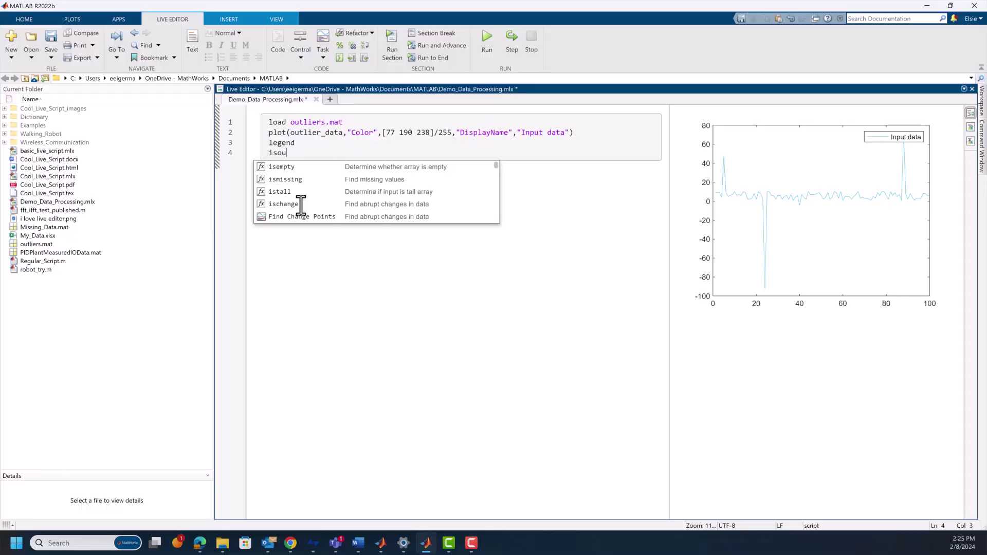
Step: Type isoutlier(outlier_data) to check the data for outliers
text(tlier(outlier_data)
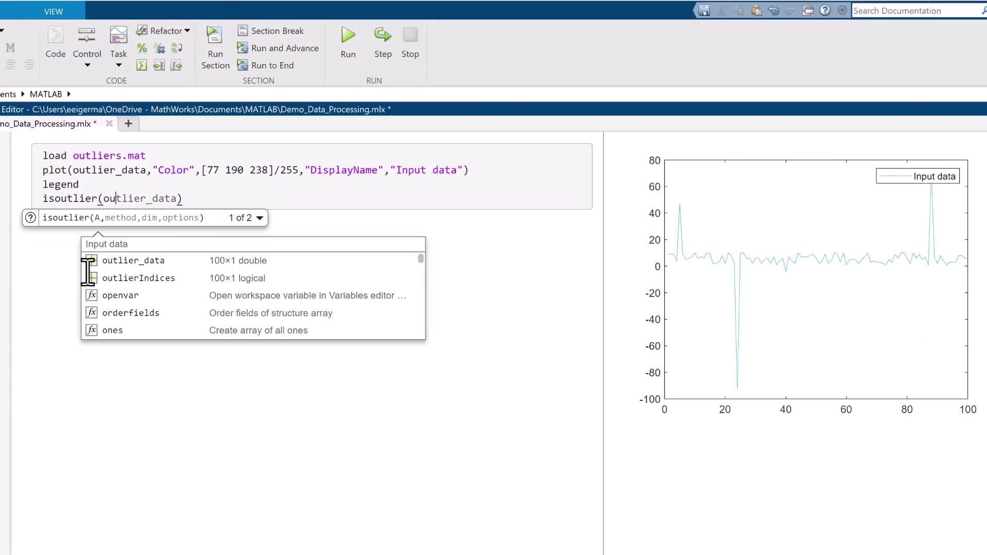
Step: Run the isoutlier check, then add a Clean Outlier Data task on outlier_data
key(ctrl+Return)
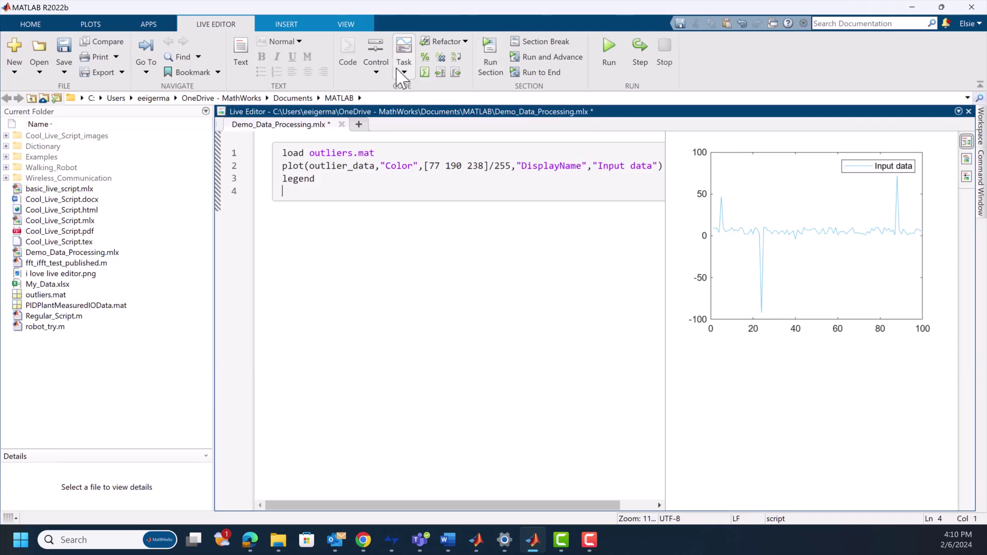
click(399, 72)
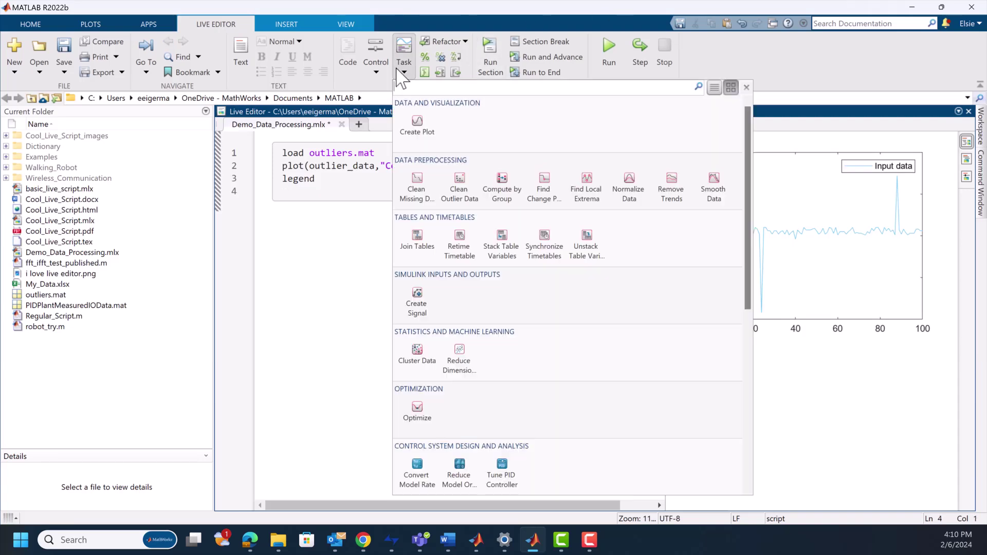
click(459, 192)
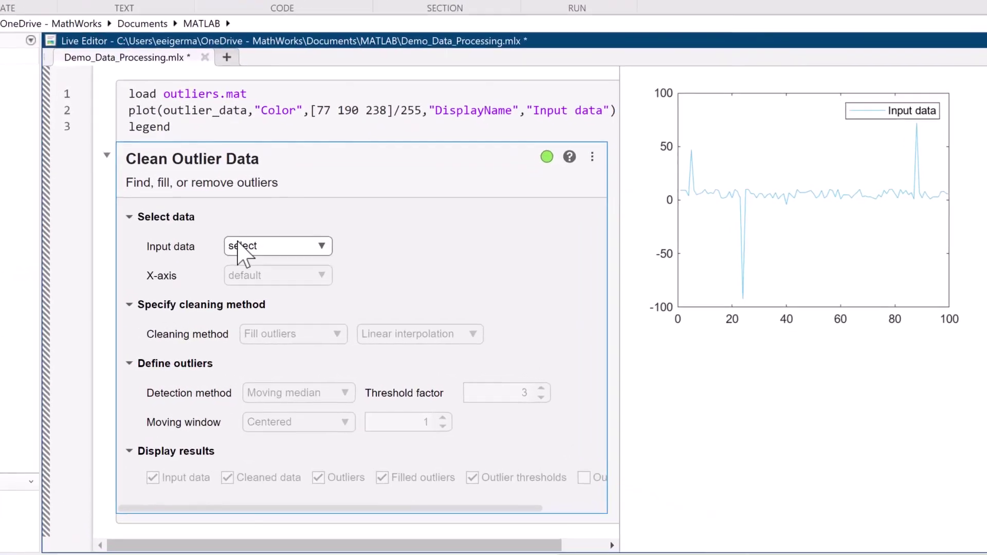
click(371, 272)
click(277, 283)
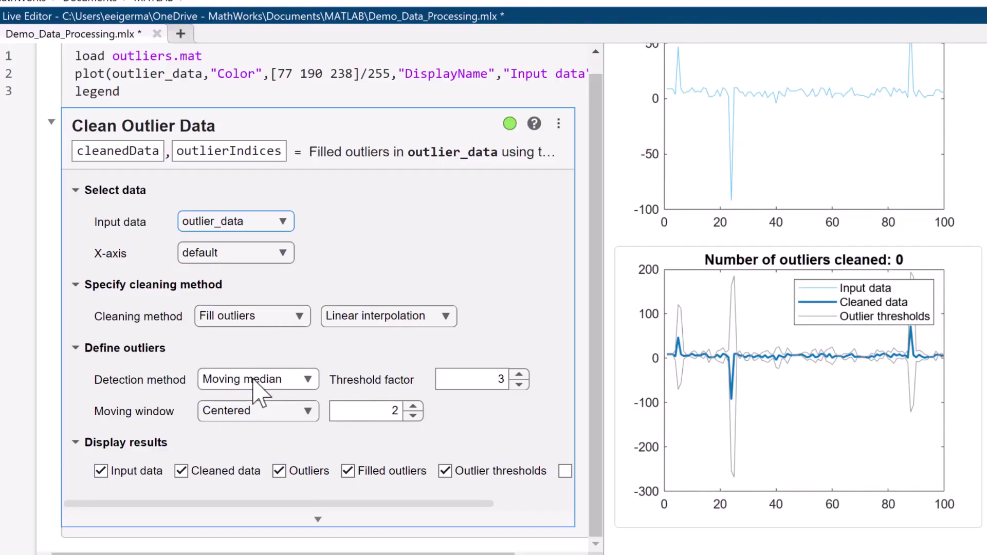
click(256, 387)
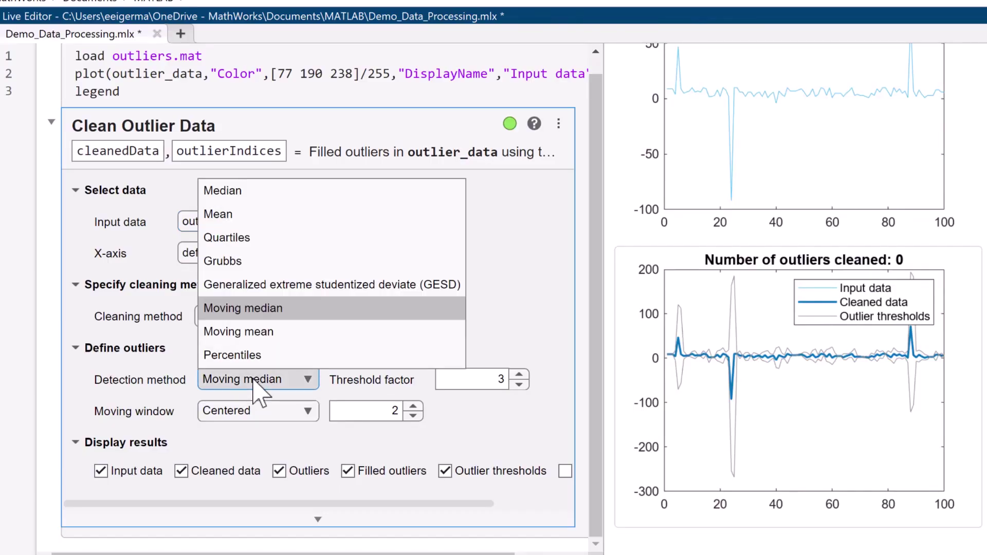
Step: Detect outliers with Quartiles and fill them rather than remove them
click(232, 237)
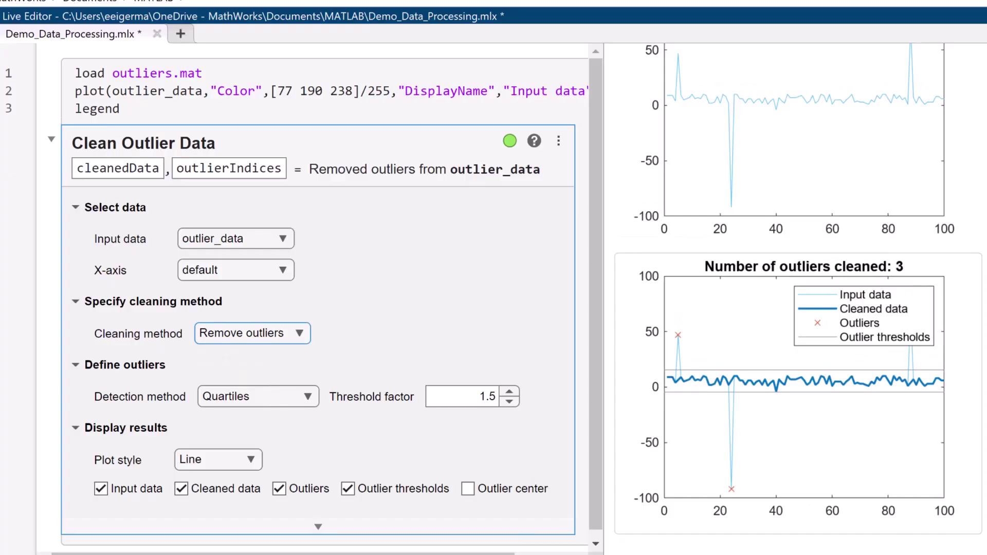
click(233, 335)
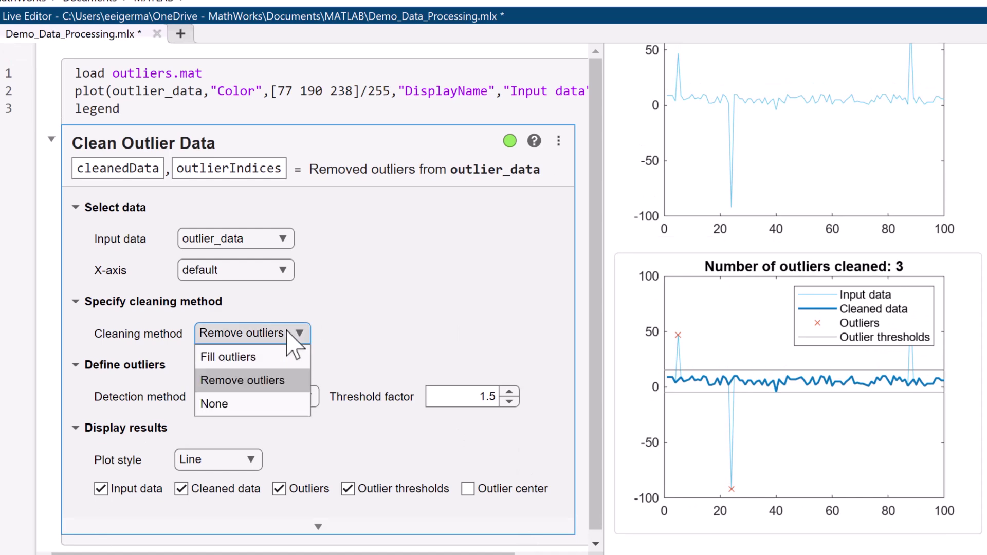
click(274, 355)
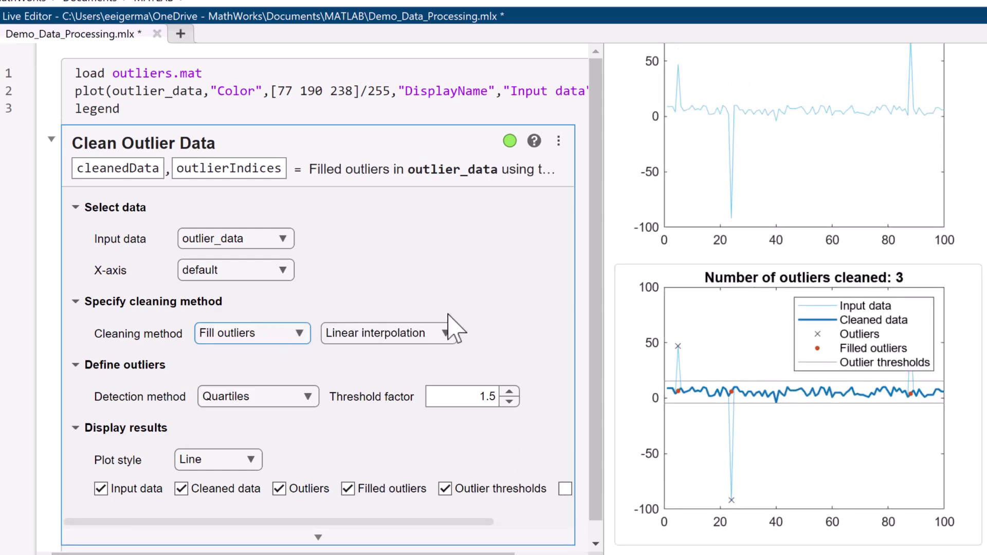
click(447, 333)
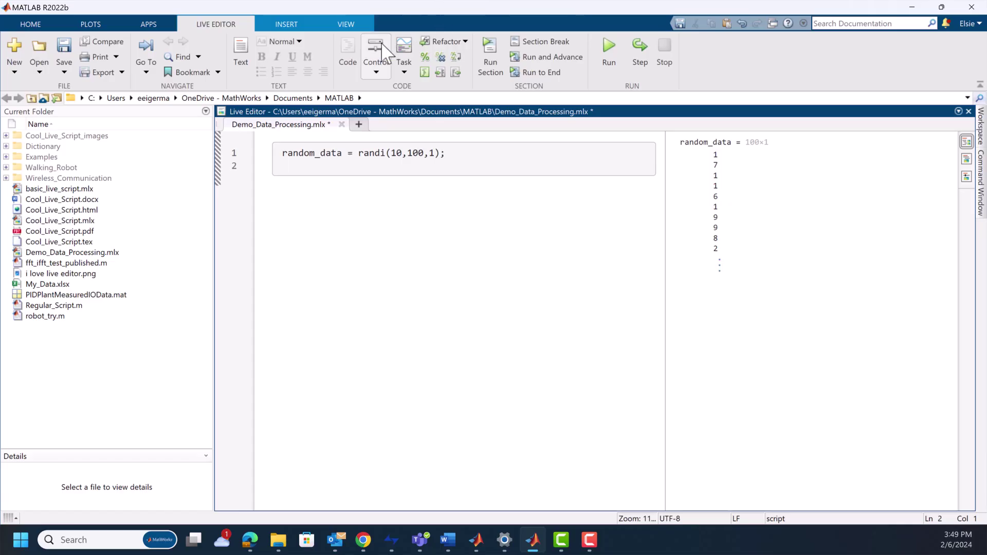
Step: Insert a Normalize Data task that normalizes random_data
click(405, 72)
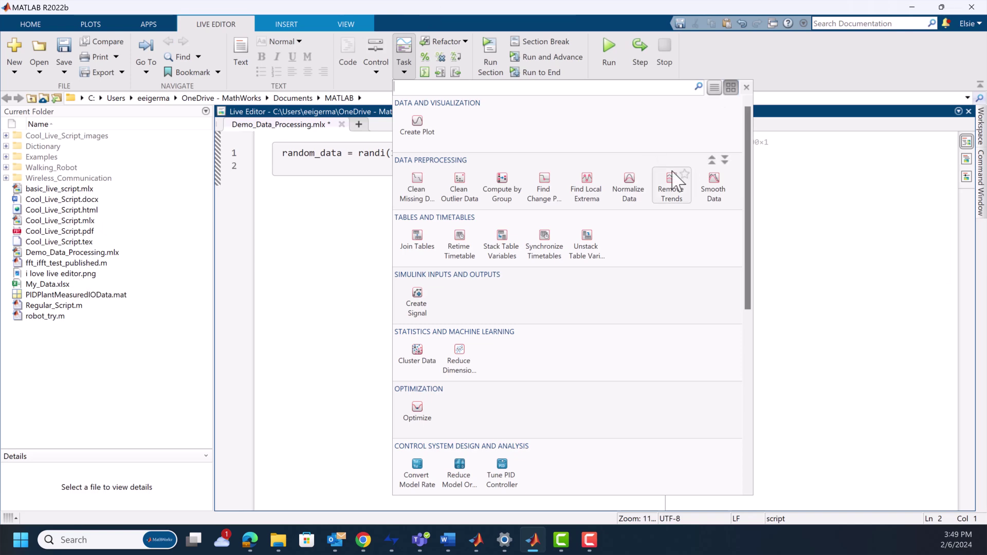
click(638, 192)
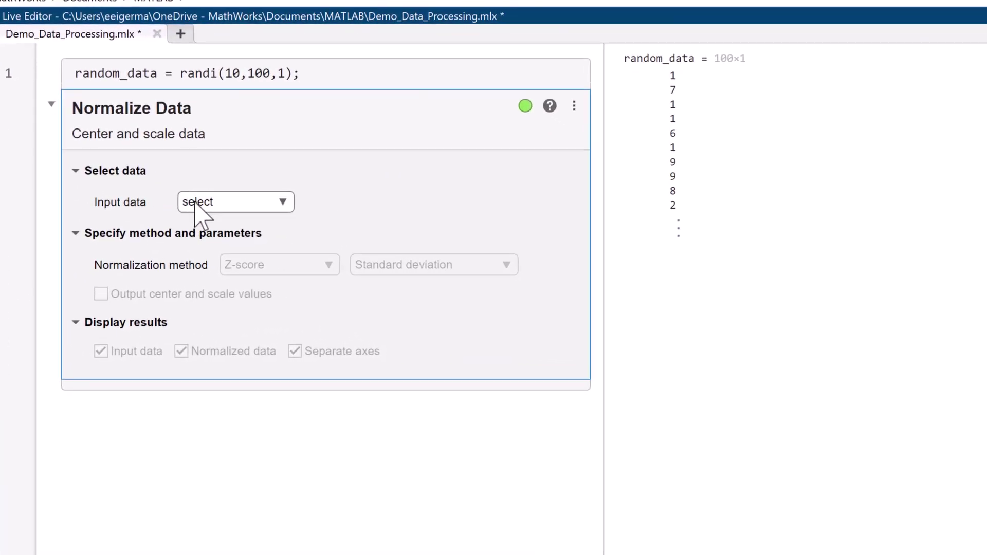
click(339, 238)
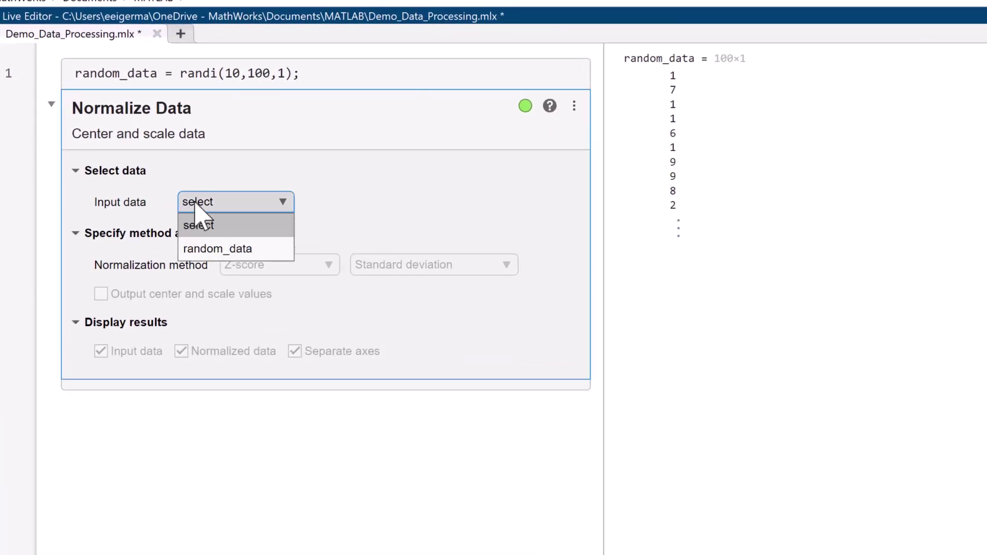
click(218, 249)
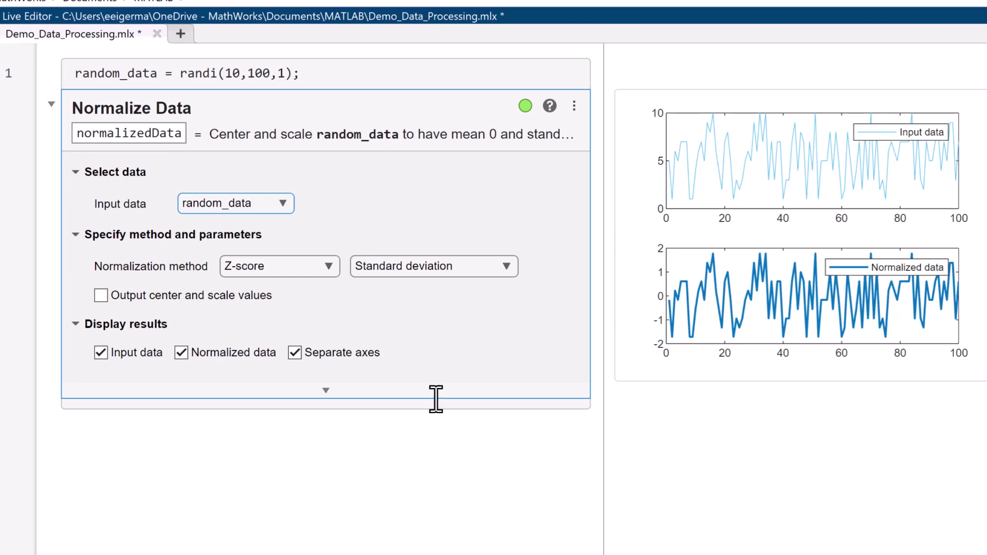
click(410, 267)
Step: Scale the normalization by median absolute deviation, then bring up the task gallery for windData
click(440, 318)
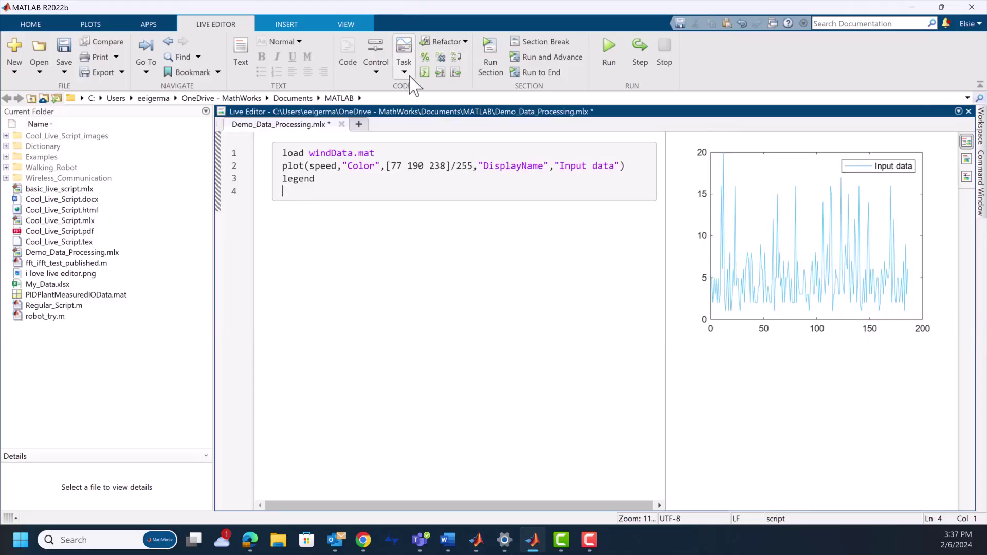
click(404, 64)
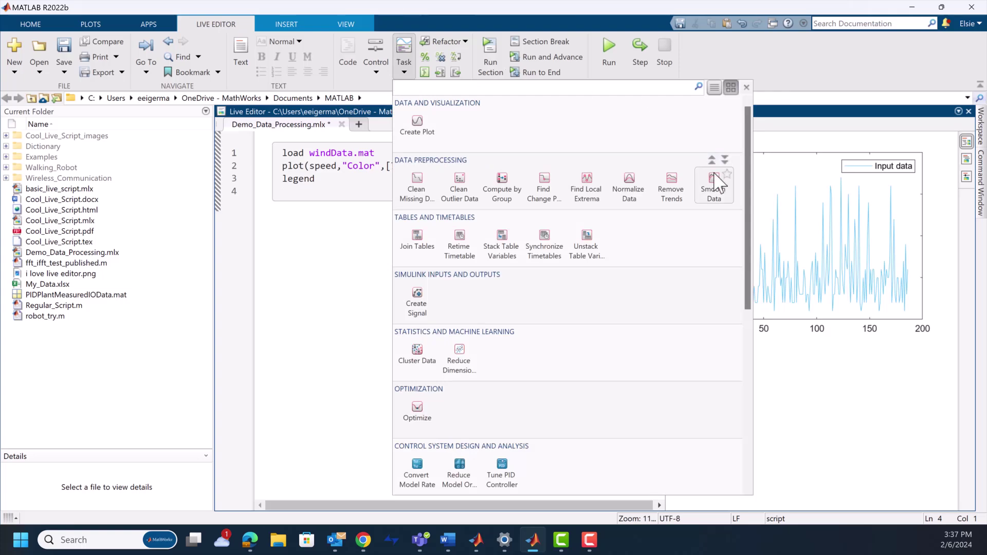
Step: Add a Smooth Data task on speed using a moving mean with window size 5
click(715, 190)
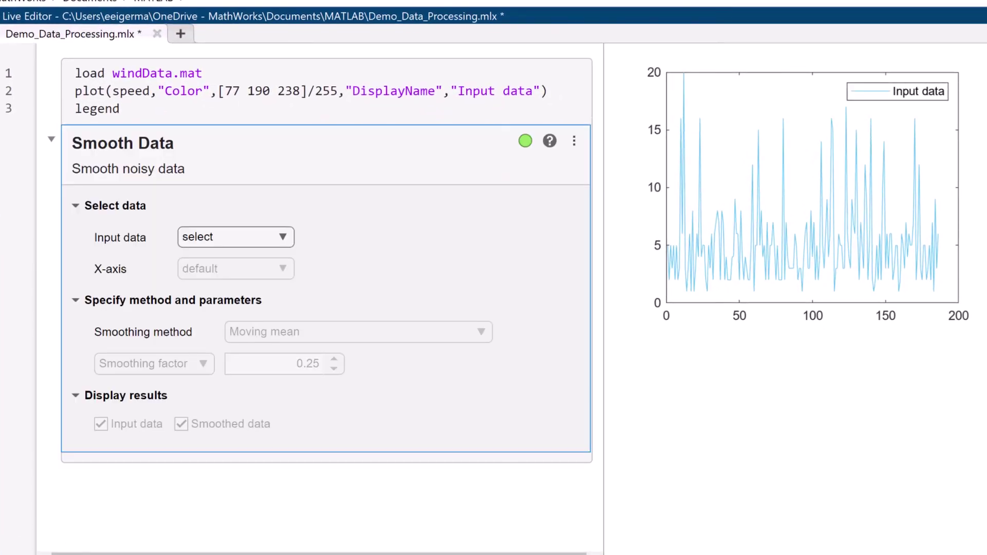
click(232, 237)
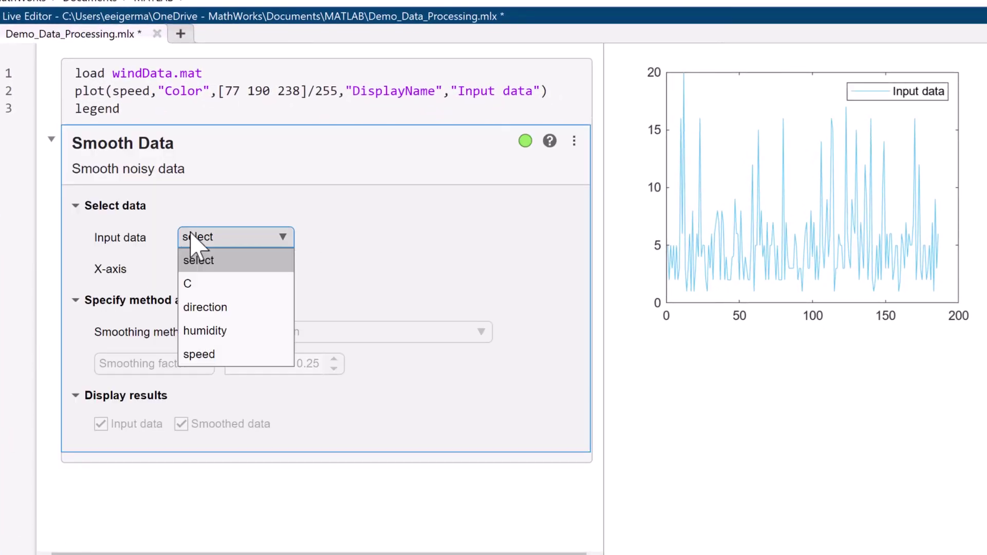
click(252, 354)
click(258, 334)
click(260, 354)
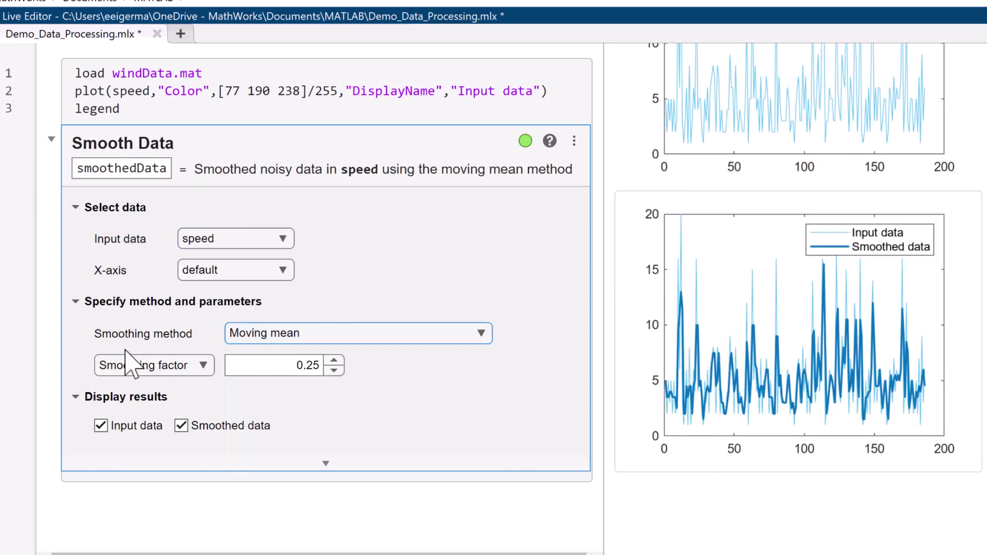
click(132, 365)
click(136, 409)
click(407, 360)
click(407, 360)
click(407, 360)
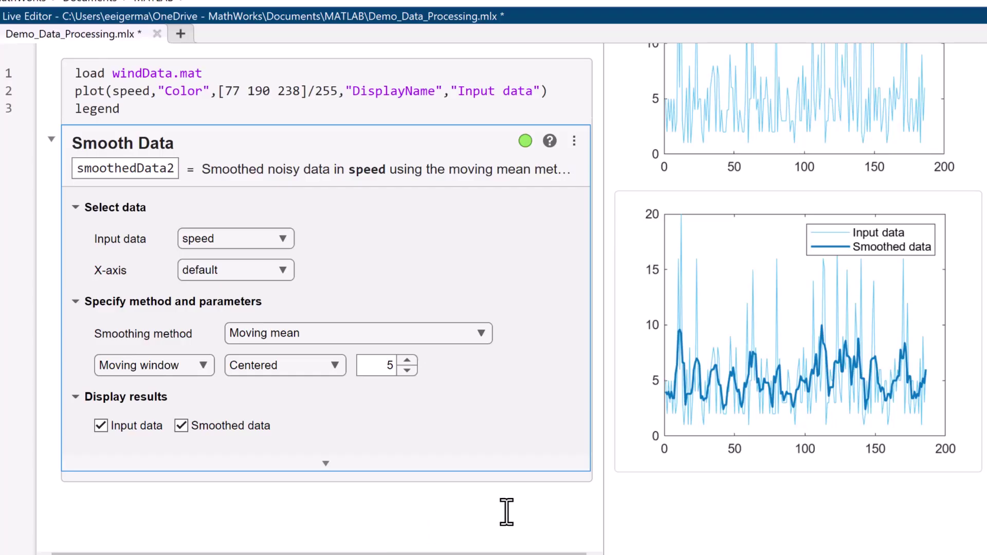
Step: Switch smoothing to the Savitzky-Golay polynomial filter, showing polynomial degree 2
click(455, 326)
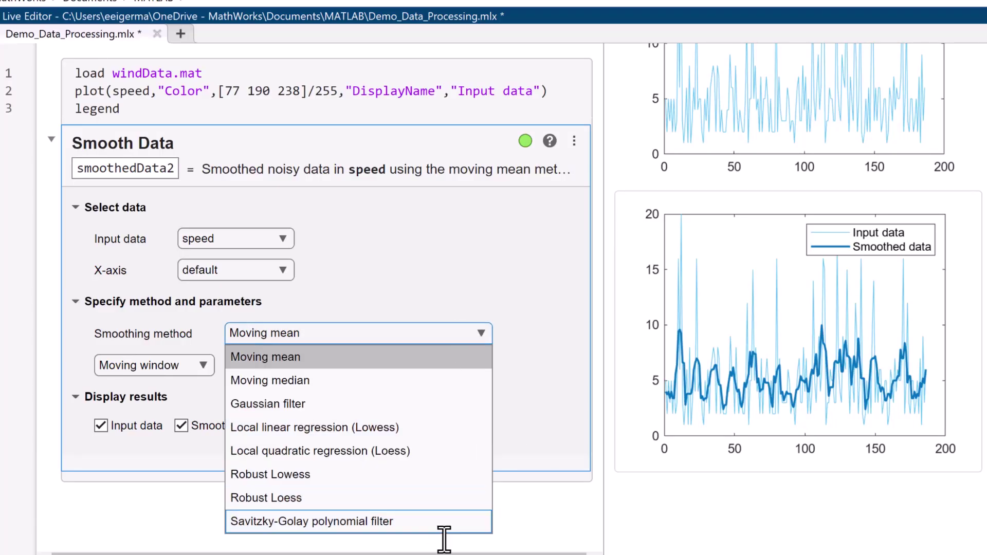
click(422, 535)
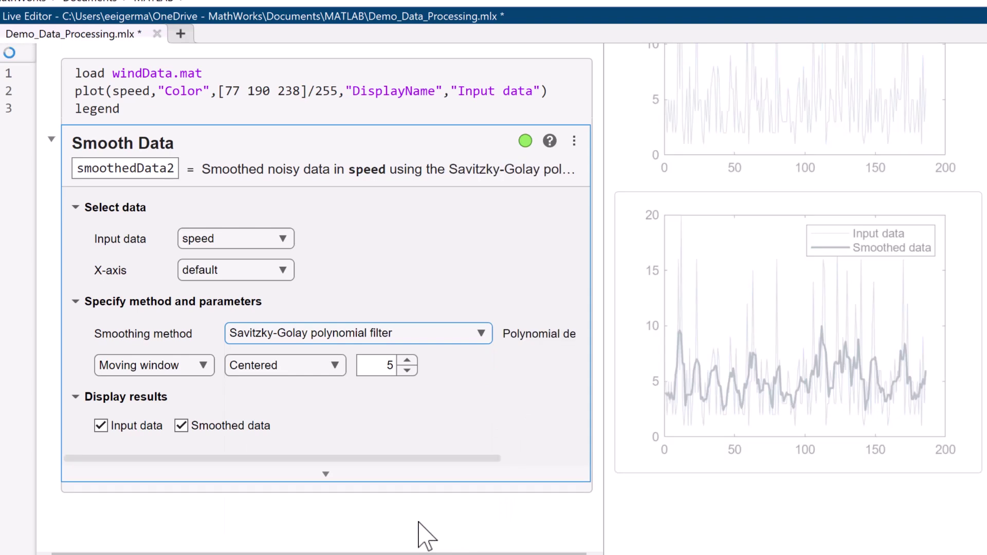
drag(371, 459, 508, 456)
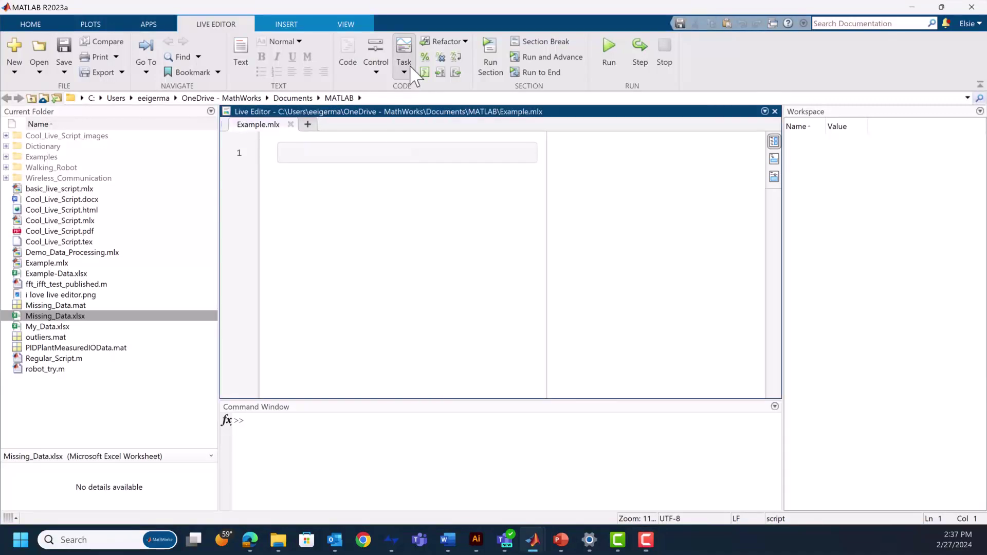
click(404, 72)
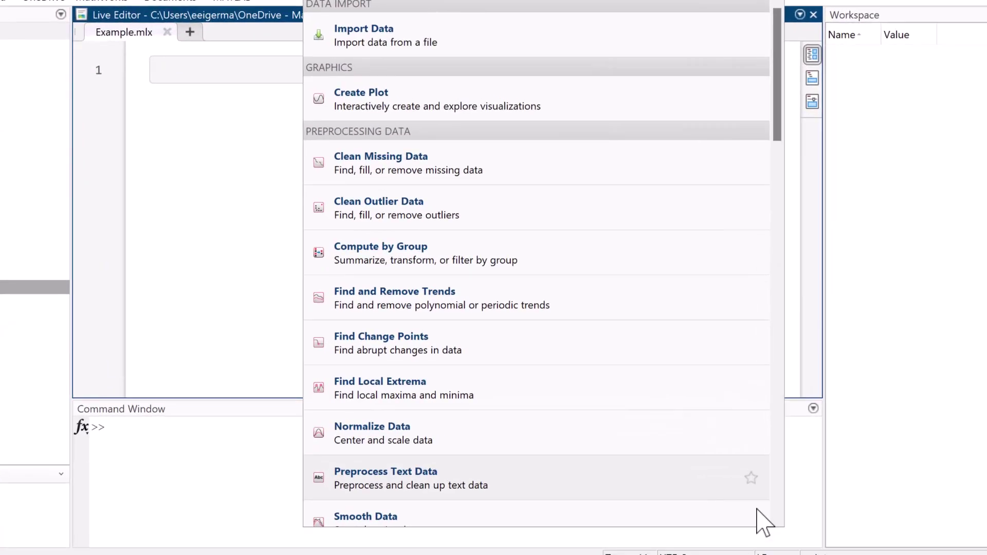
Step: Scroll the Live Editor task gallery down and back up to the Preprocessing Data tasks
scroll(753, 480, down, 1)
scroll(805, 509, down, 3)
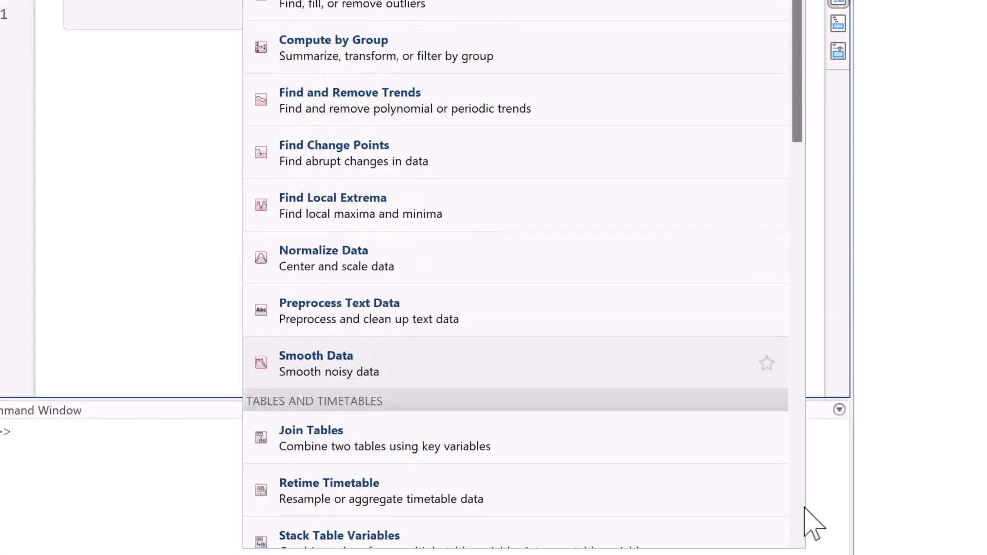
scroll(805, 509, up, 1)
scroll(805, 508, up, 1)
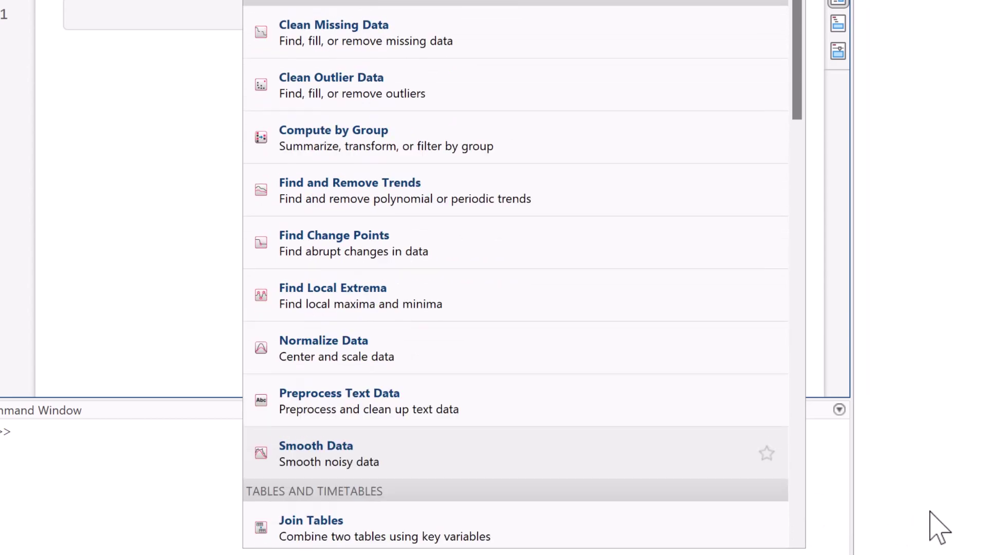